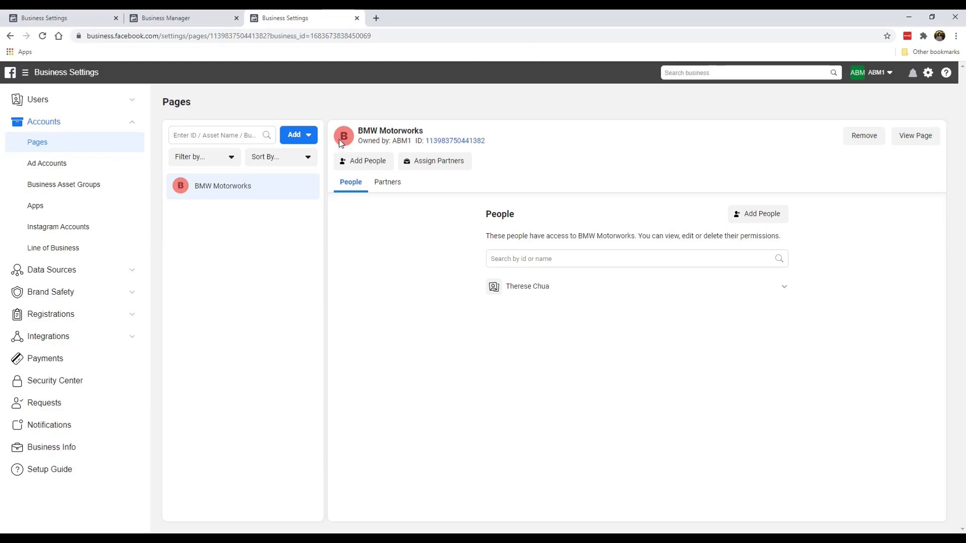
# Step: From the Business Settings Pages list, view the BMW Motorworks Page in a new tab
pyautogui.click(911, 140)
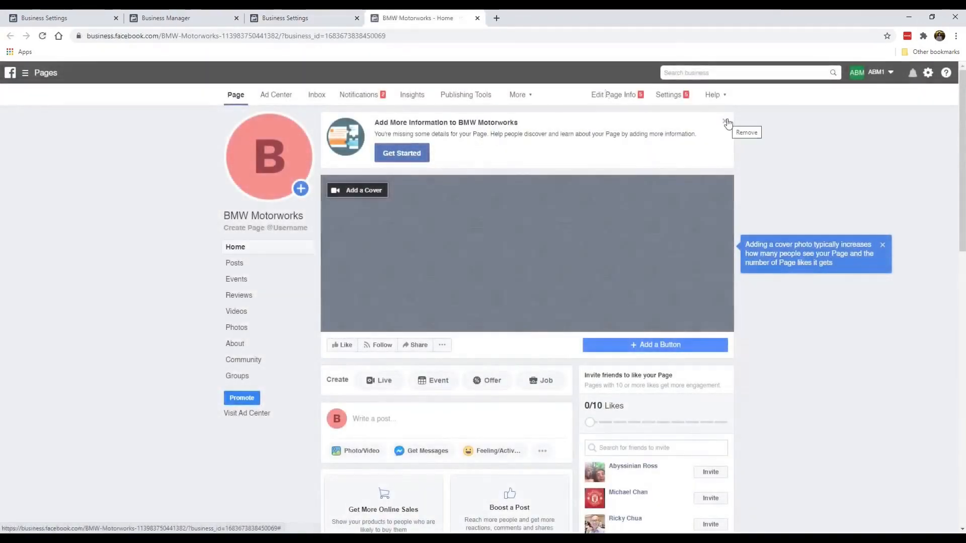
# Step: Dismiss the Add More Information banner and the cover photo tip
pyautogui.click(724, 121)
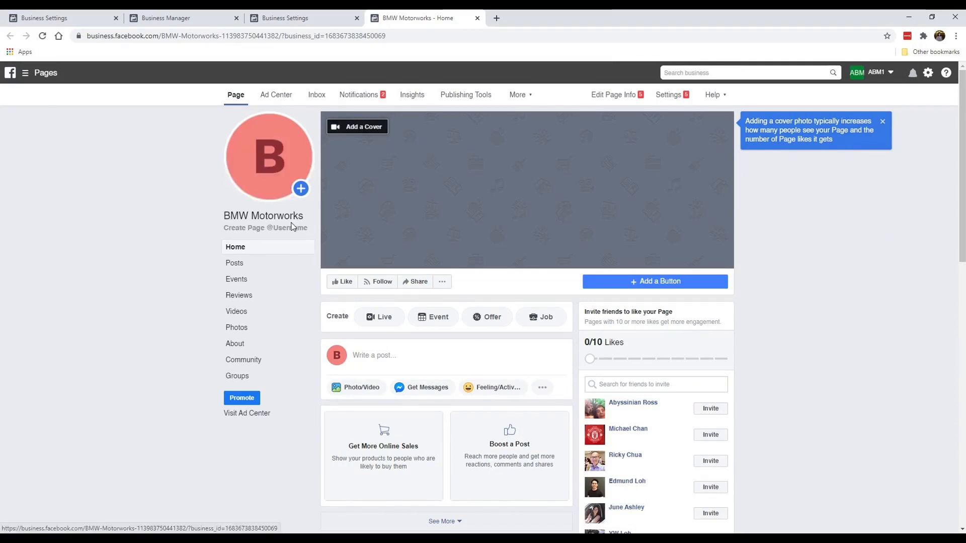
pyautogui.scroll(-3, 428, 220)
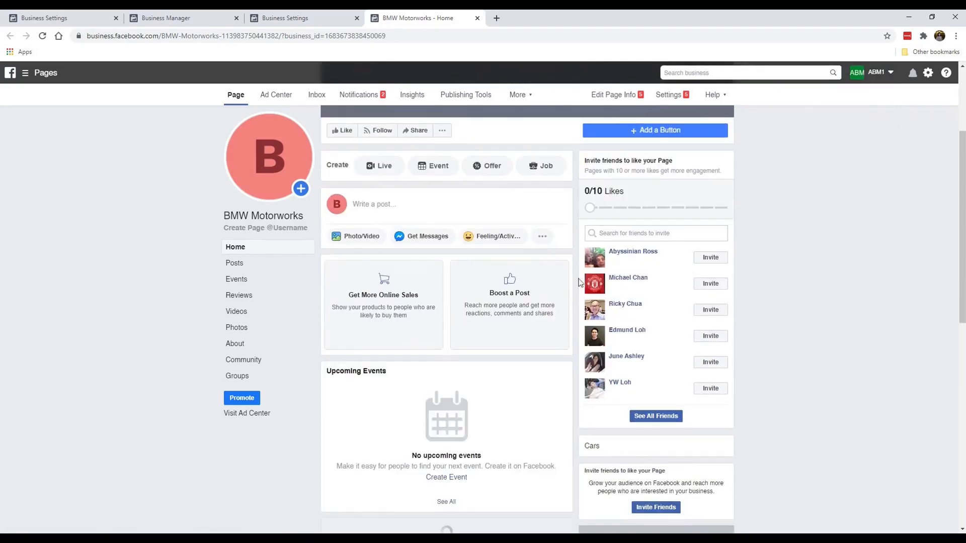
pyautogui.scroll(-2, 506, 292)
pyautogui.scroll(5, 507, 285)
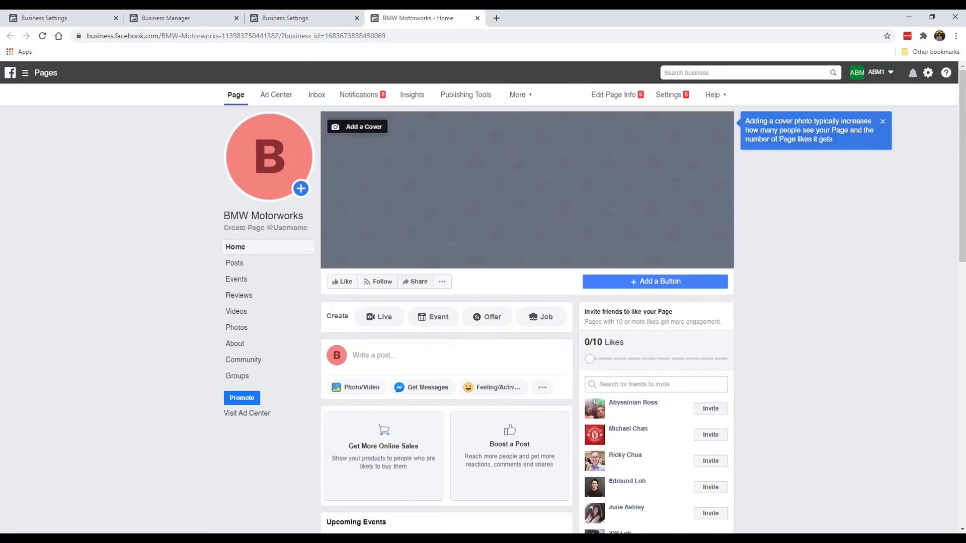
pyautogui.click(882, 122)
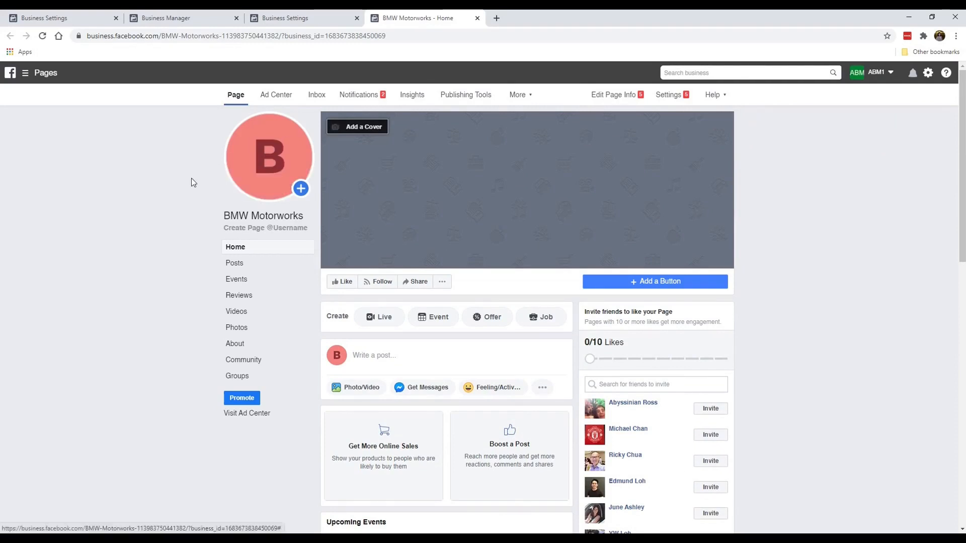
# Step: Check the profile picture Update menu, then start a new browser tab
pyautogui.moveTo(265, 188)
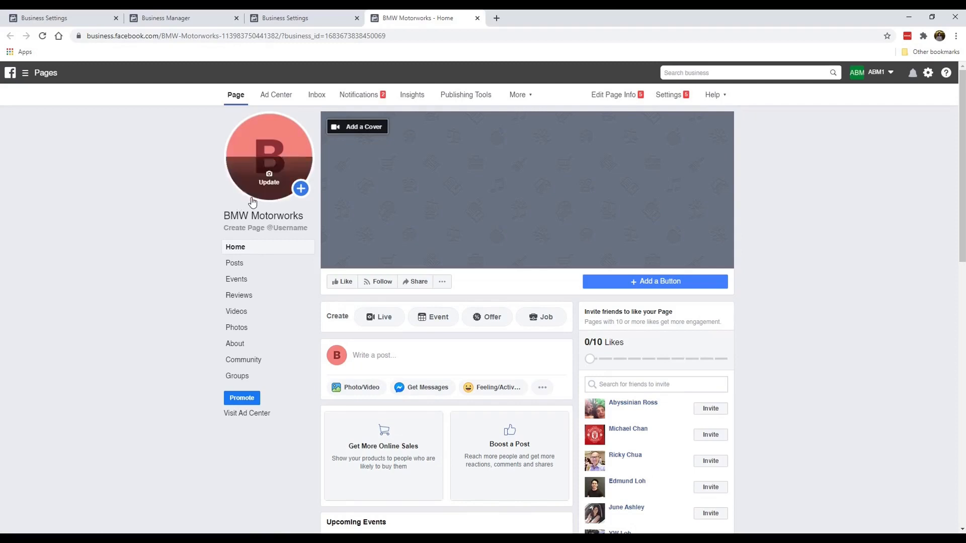
pyautogui.click(269, 176)
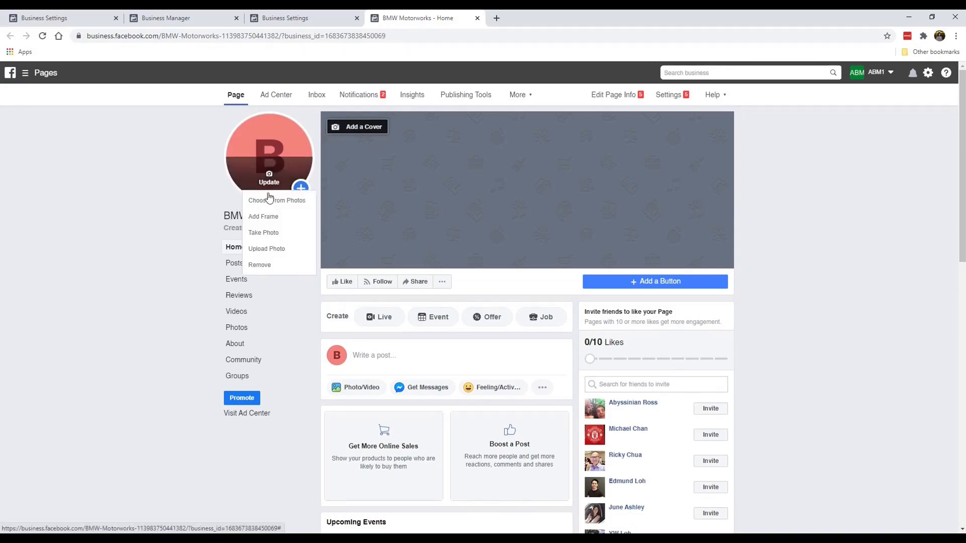
pyautogui.click(121, 187)
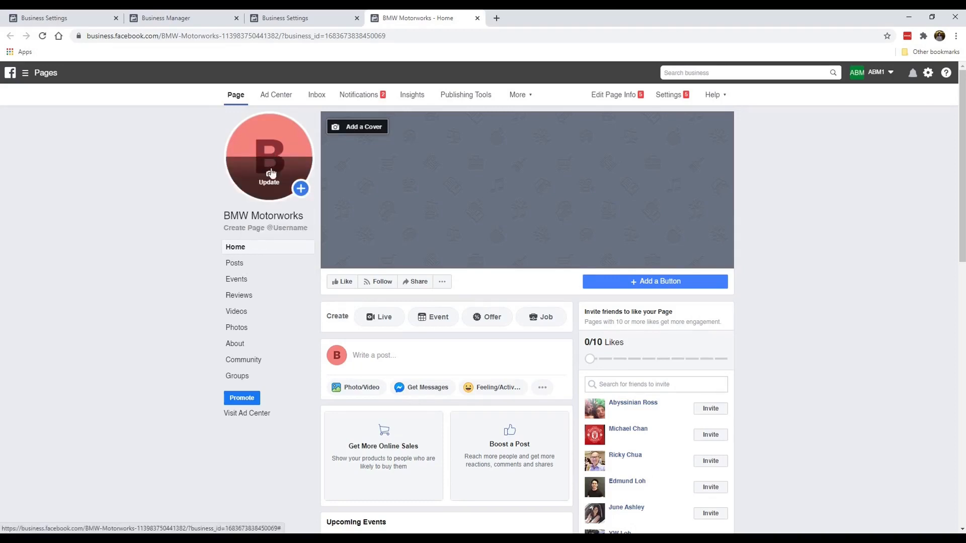
pyautogui.click(497, 20)
# Step: Search Google Images for 'bmw' and preview the G28 BMW 3 Series photo
pyautogui.write('b')
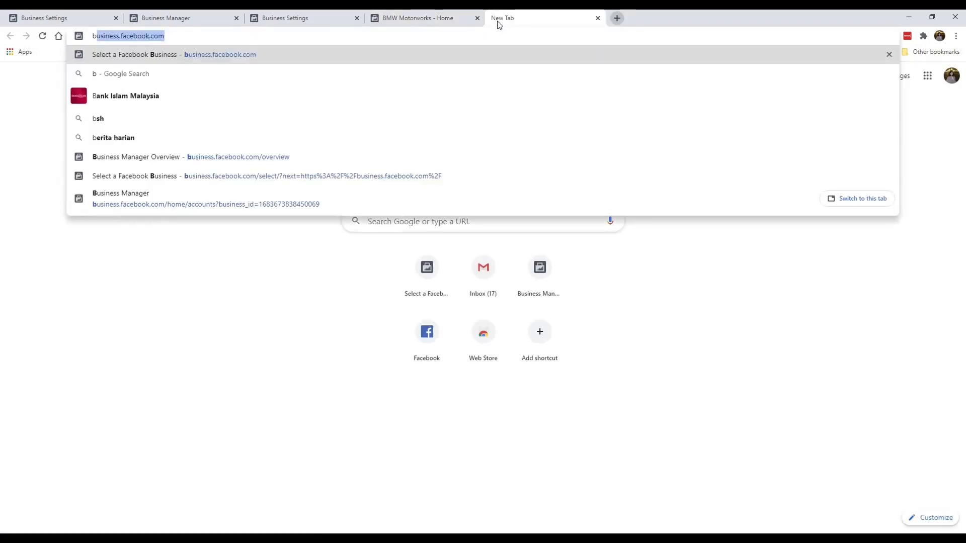
pyautogui.write('mw')
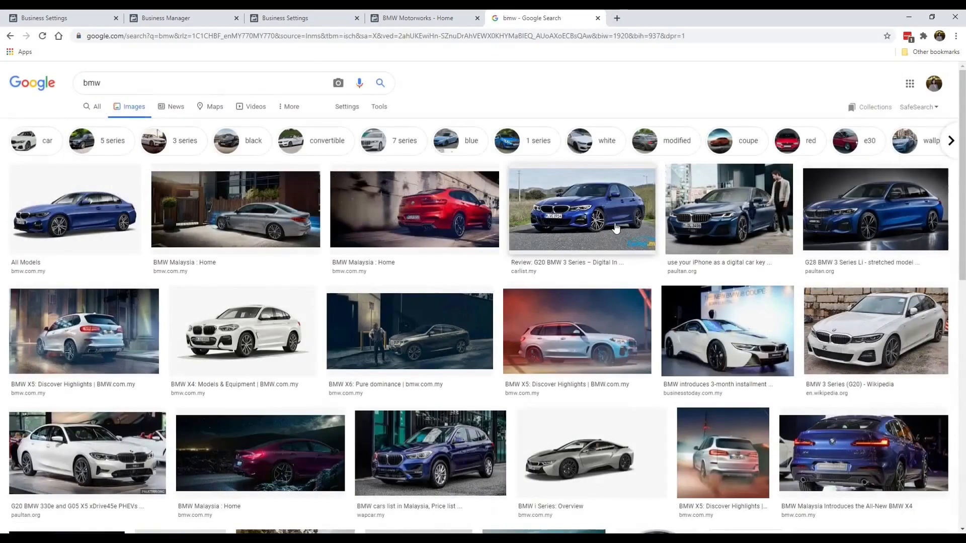
pyautogui.click(615, 228)
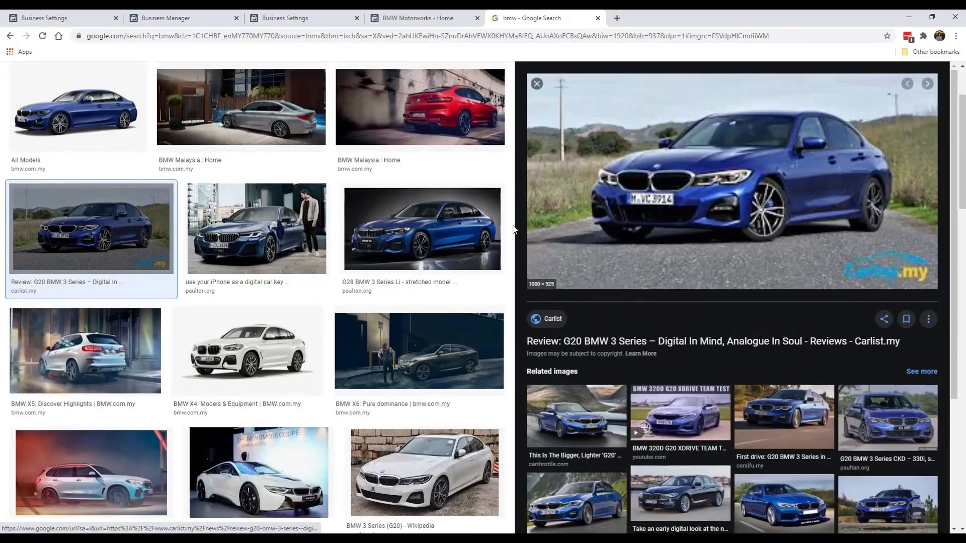
pyautogui.click(453, 229)
# Step: Save the G28 BMW 3 Series image to the Desktop as a JPEG
pyautogui.rightClick(737, 177)
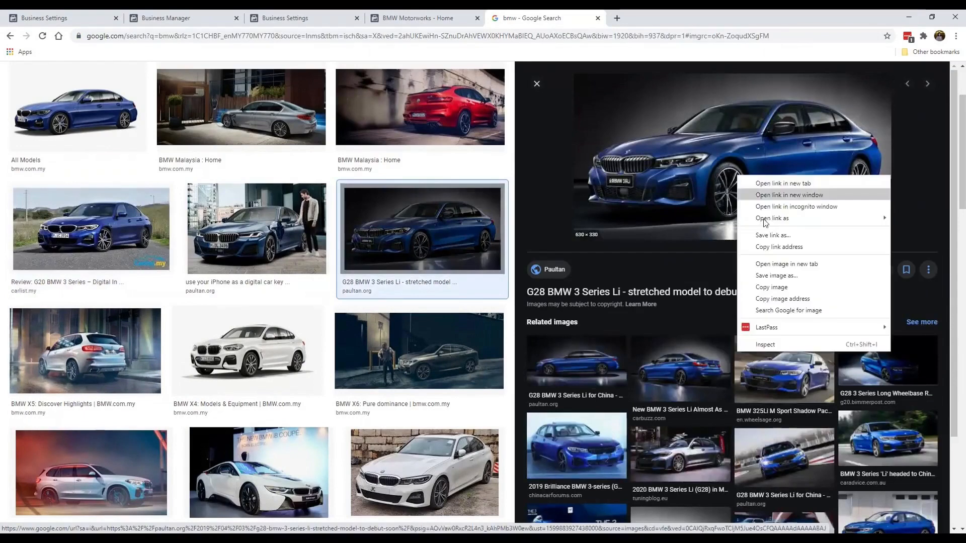
pyautogui.click(777, 275)
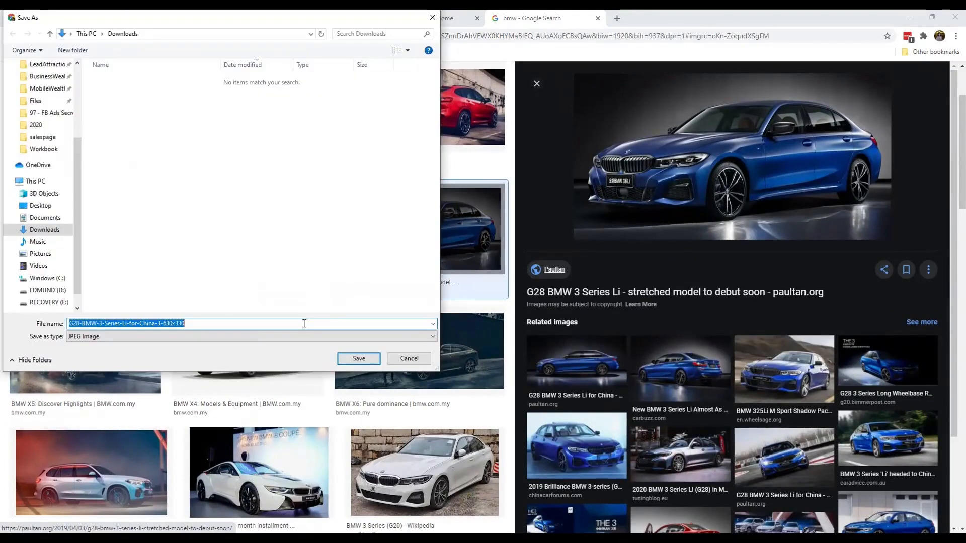
pyautogui.click(344, 288)
pyautogui.press('BackSpace')
pyautogui.press('BackSpace')
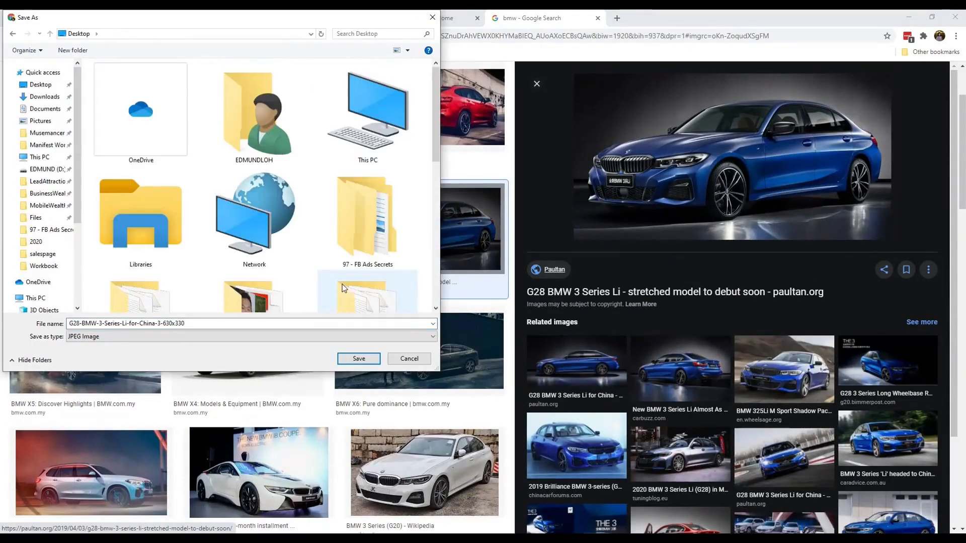
pyautogui.click(359, 358)
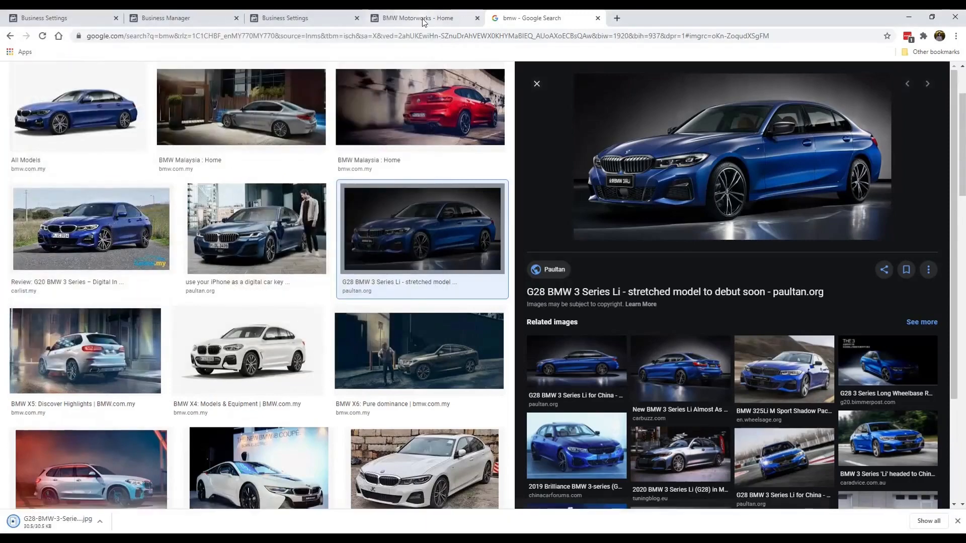
pyautogui.click(423, 20)
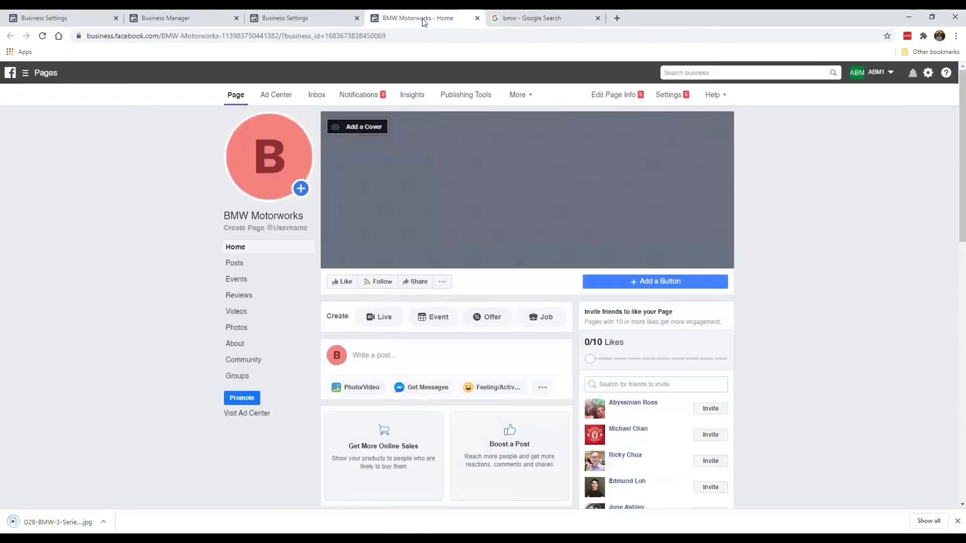
# Step: Upload the saved G28 BMW image as the new profile picture
pyautogui.click(269, 176)
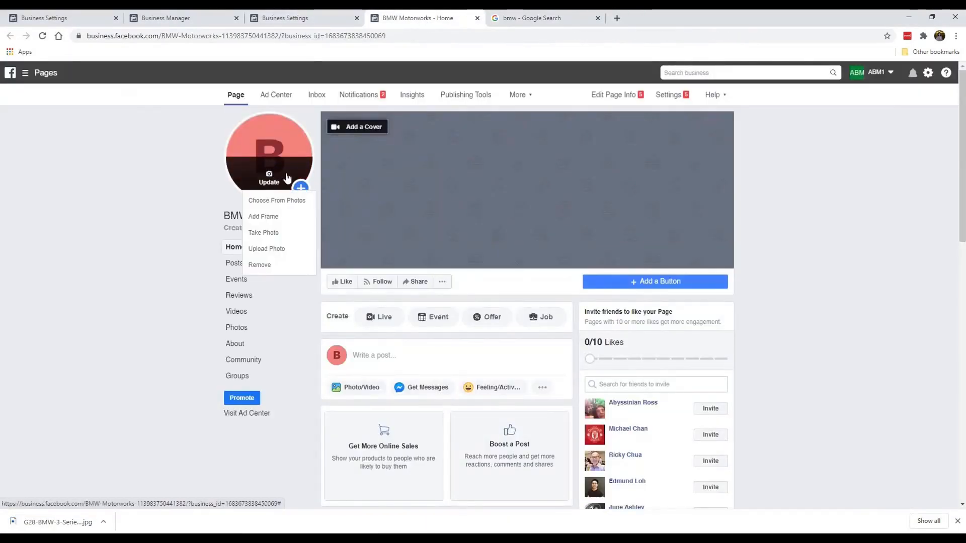
pyautogui.click(276, 251)
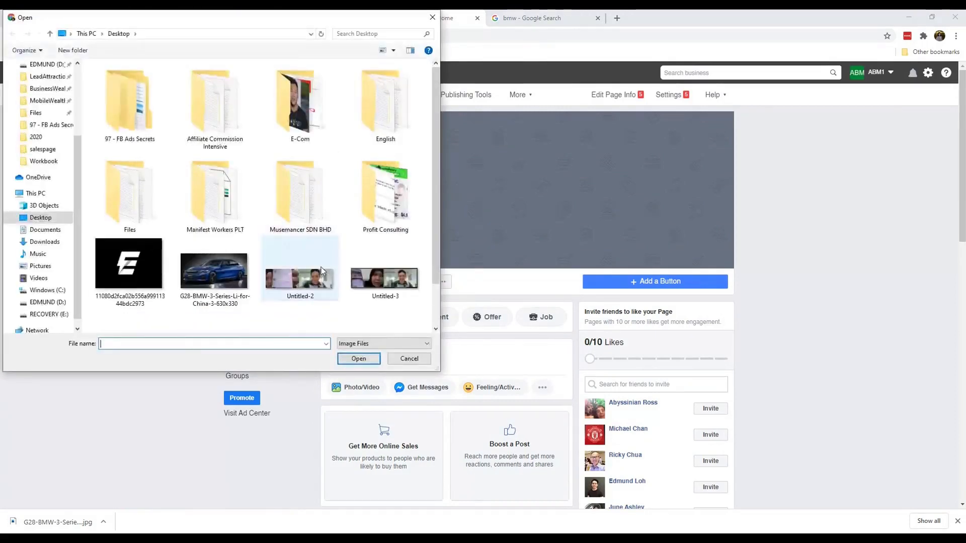
pyautogui.click(242, 270)
pyautogui.doubleClick(242, 269)
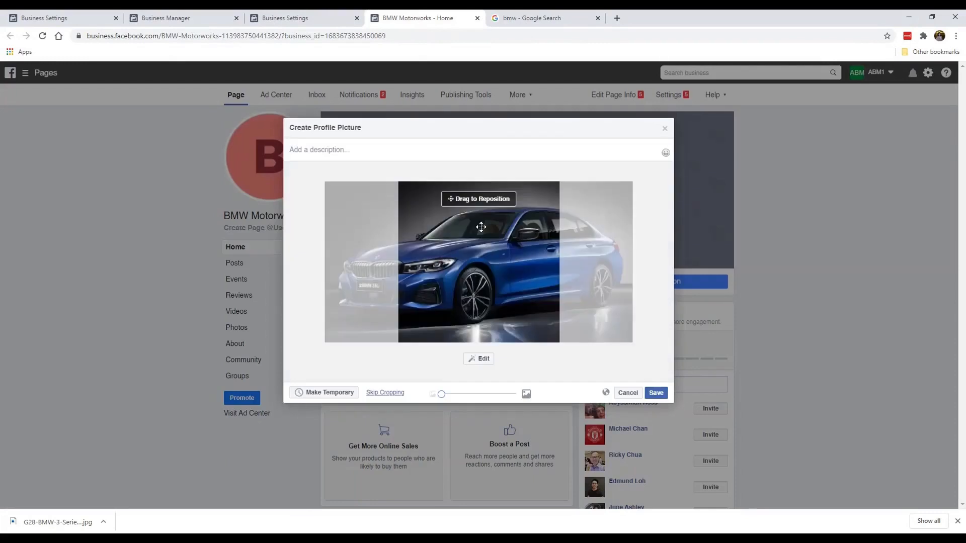
# Step: Crop the profile photo to centre and enlarge the car's front grille, then save it
pyautogui.moveTo(502, 257); pyautogui.dragTo(556, 287)
pyautogui.moveTo(442, 394)
pyautogui.mouseDown()
pyautogui.moveTo(501, 397)
pyautogui.moveTo(432, 401)
pyautogui.mouseUp()
pyautogui.moveTo(496, 297); pyautogui.dragTo(503, 296)
pyautogui.click(654, 392)
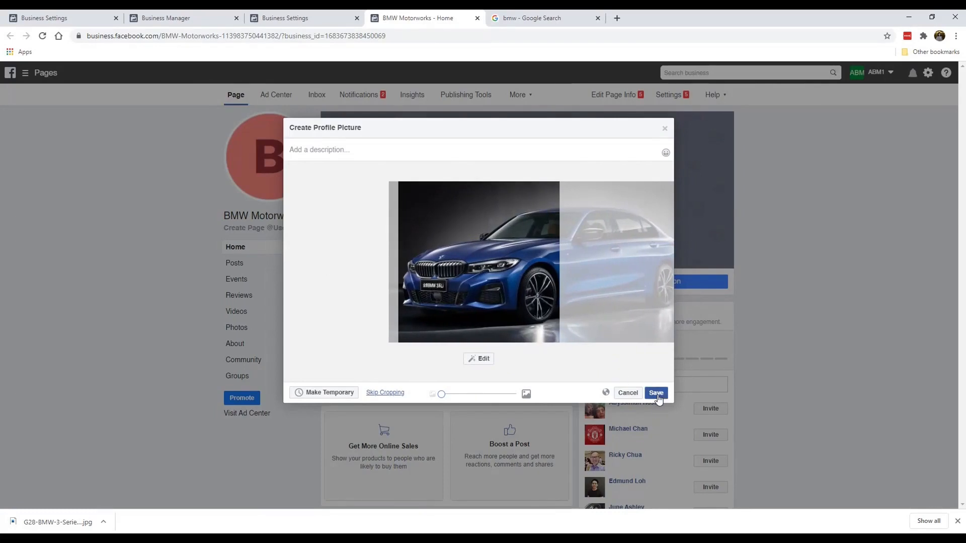
pyautogui.click(656, 393)
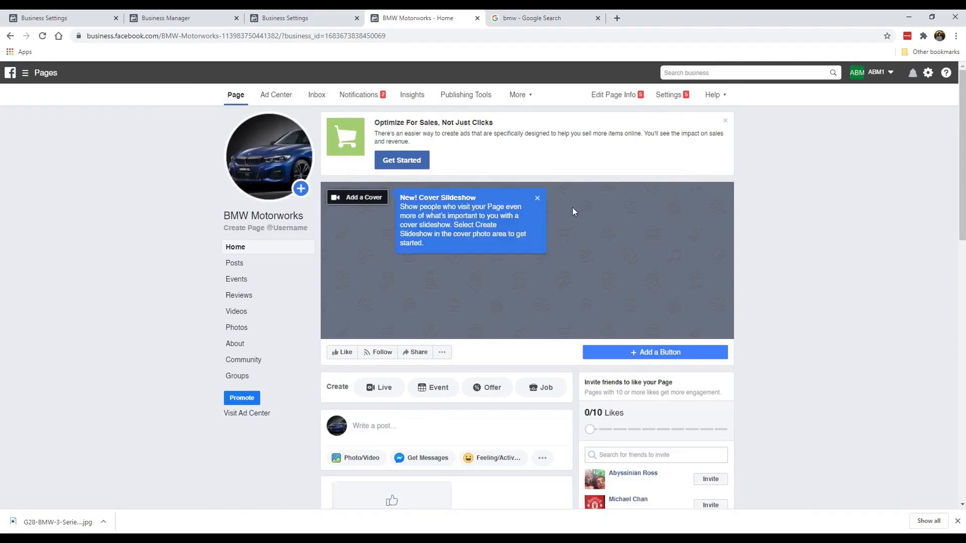
pyautogui.click(537, 198)
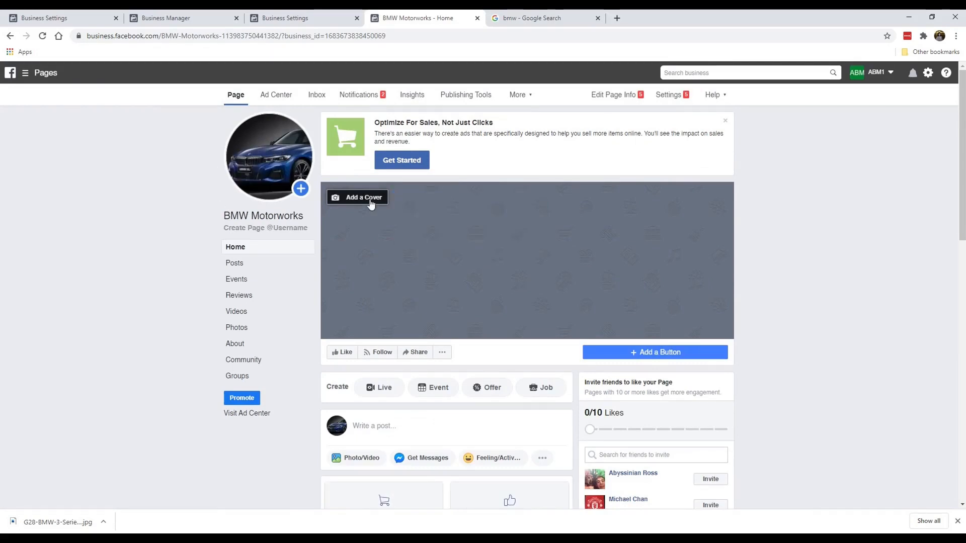
# Step: In the bmw image results, open the larger blue G28 BMW 3 Series sedan photo
pyautogui.click(534, 17)
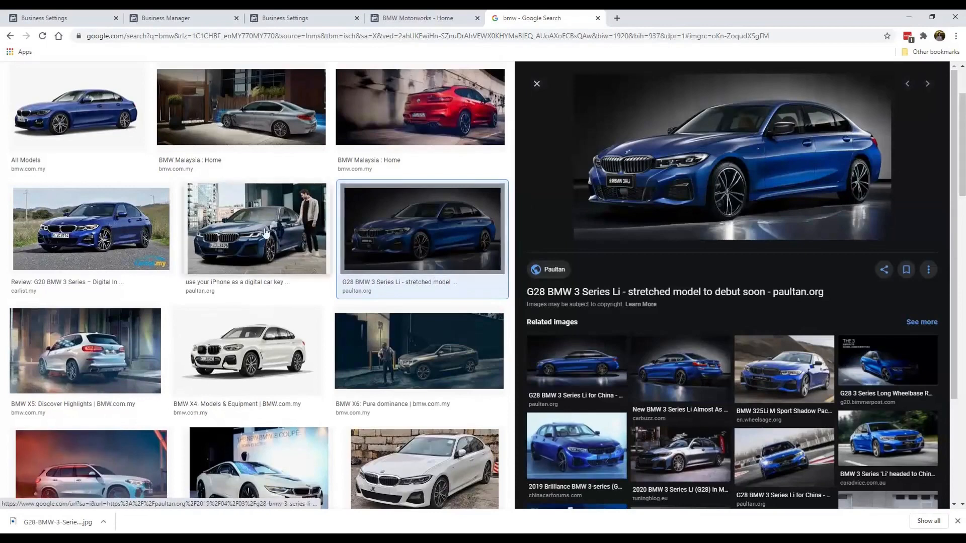
pyautogui.scroll(-2, 407, 370)
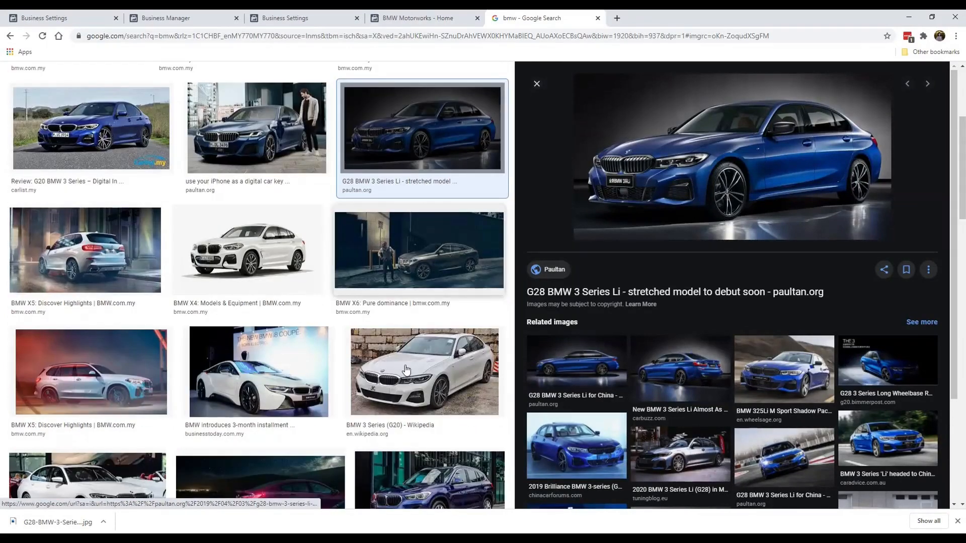
pyautogui.scroll(-1, 407, 370)
pyautogui.click(774, 382)
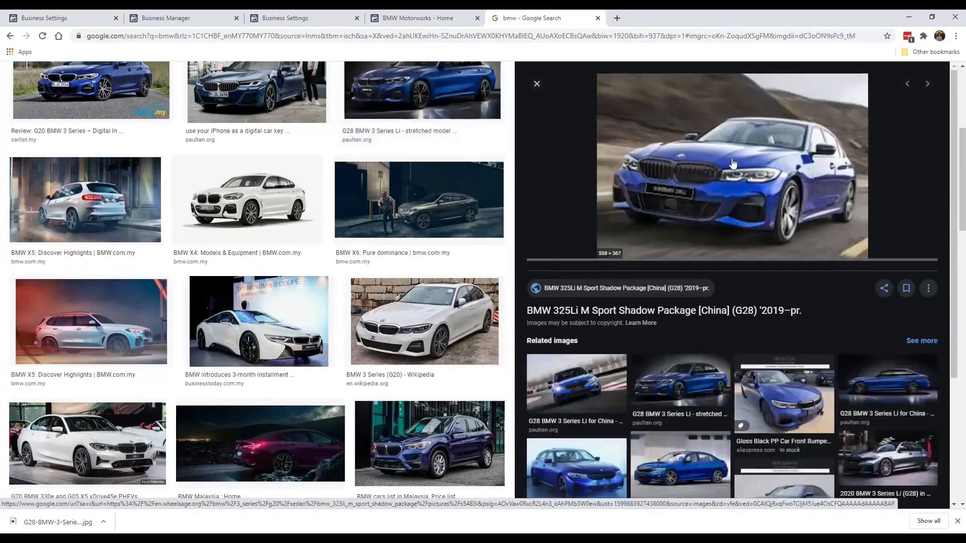
pyautogui.click(690, 379)
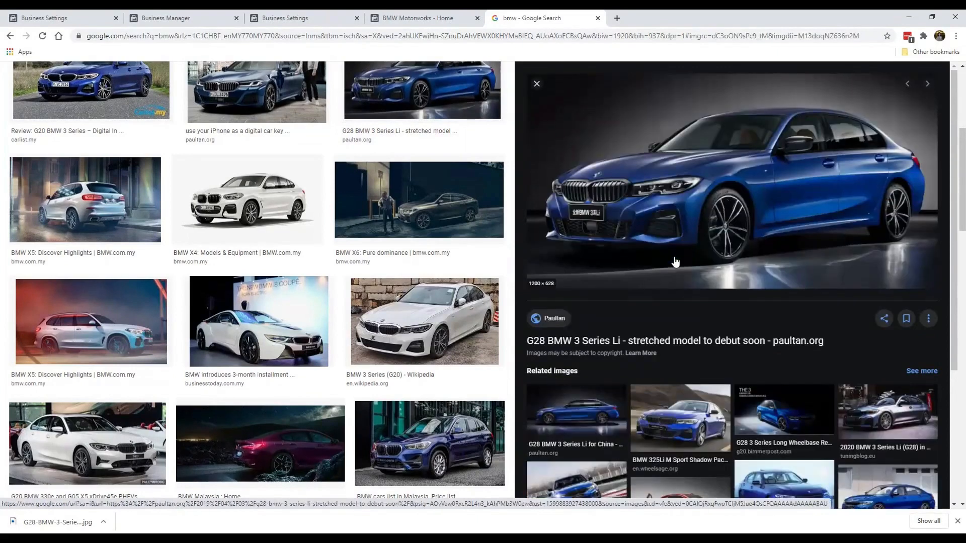
pyautogui.click(578, 432)
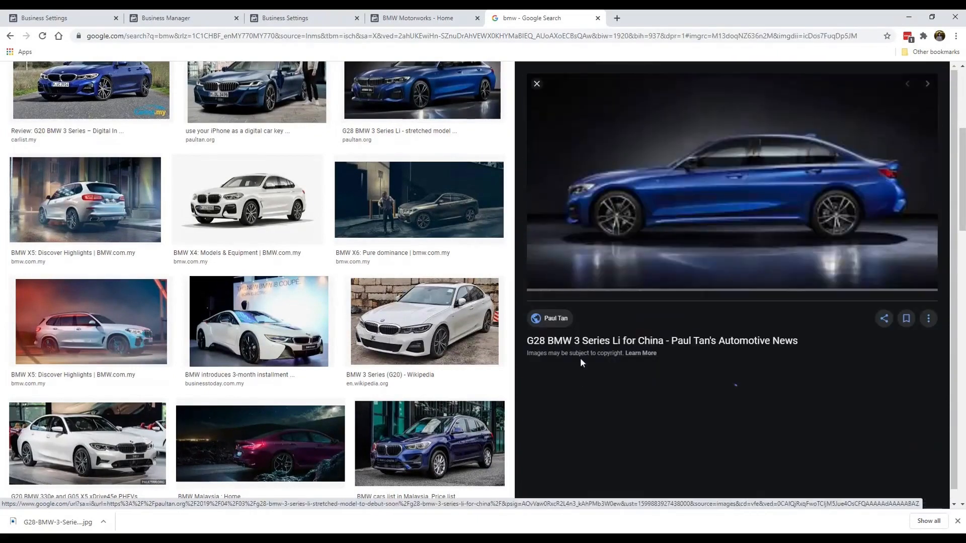
# Step: Save the blue BMW 3 Series sedan preview image as a JPEG
pyautogui.rightClick(646, 207)
pyautogui.click(685, 314)
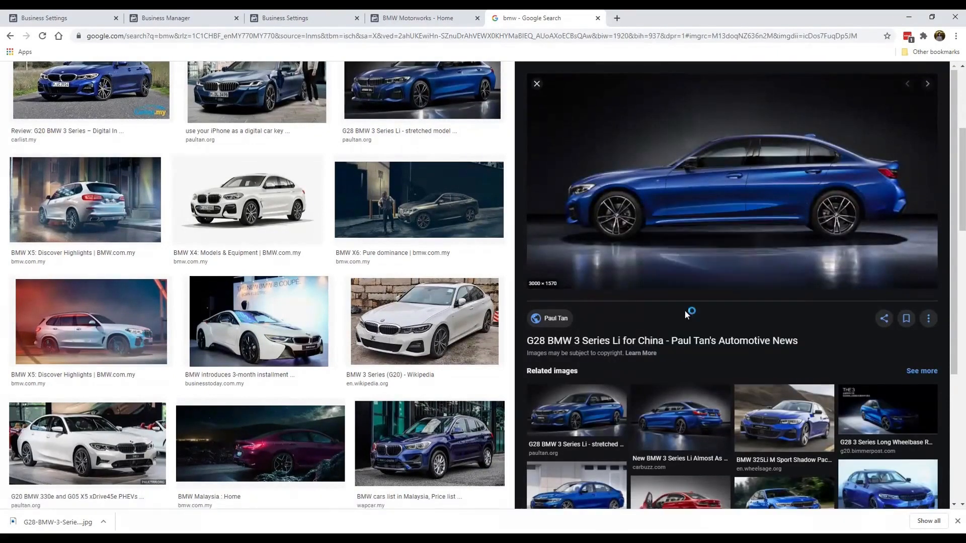
pyautogui.click(347, 358)
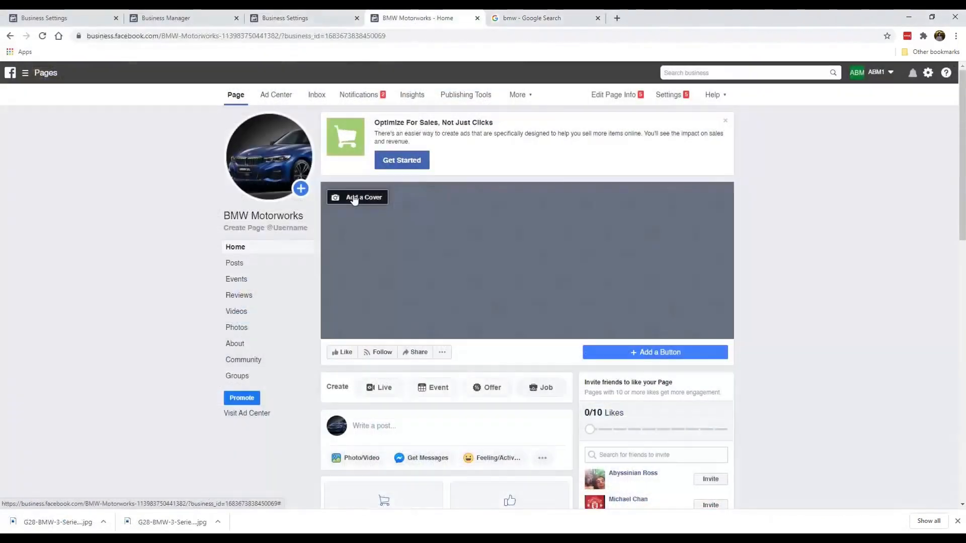
# Step: Upload the downloaded blue BMW sedan image as the cover, shift it slightly left, and save
pyautogui.click(354, 198)
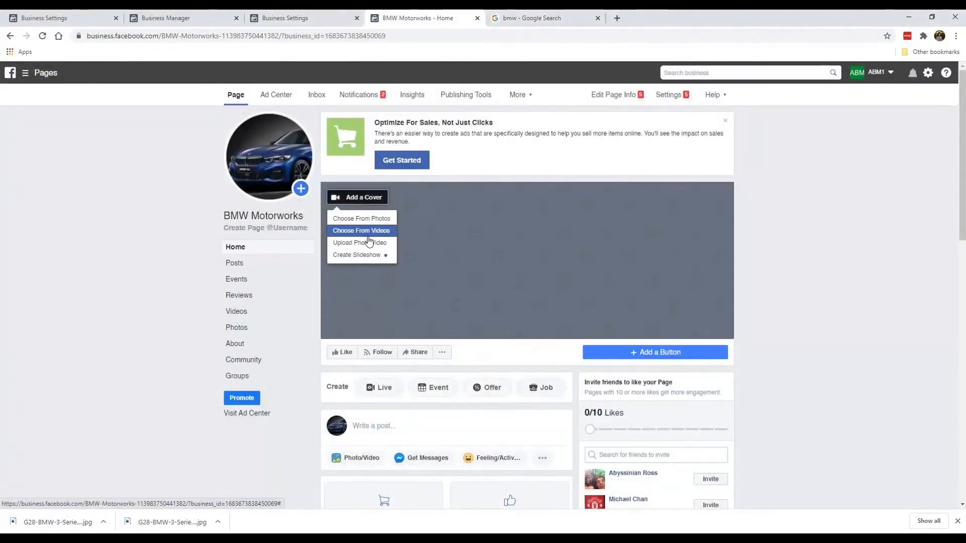
pyautogui.click(370, 243)
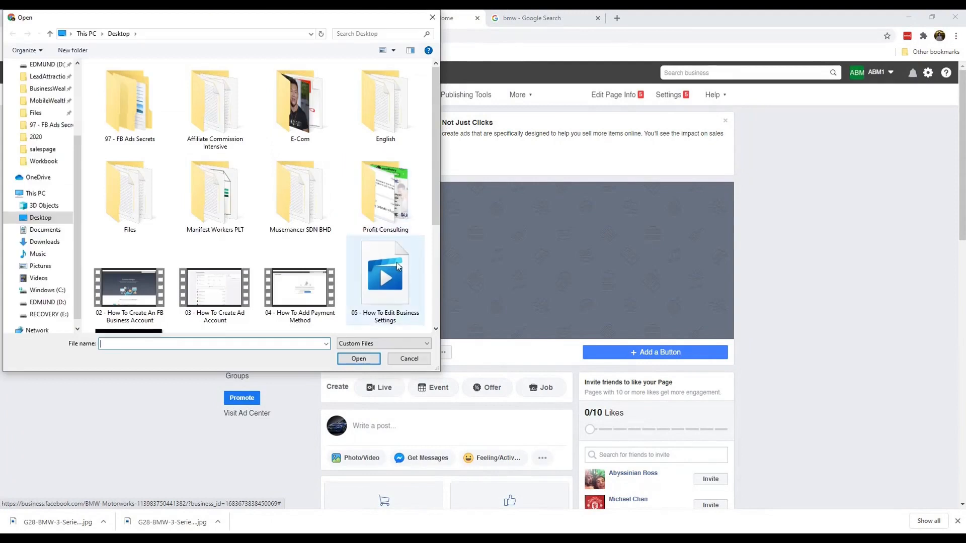
pyautogui.scroll(-3, 396, 262)
pyautogui.doubleClick(222, 213)
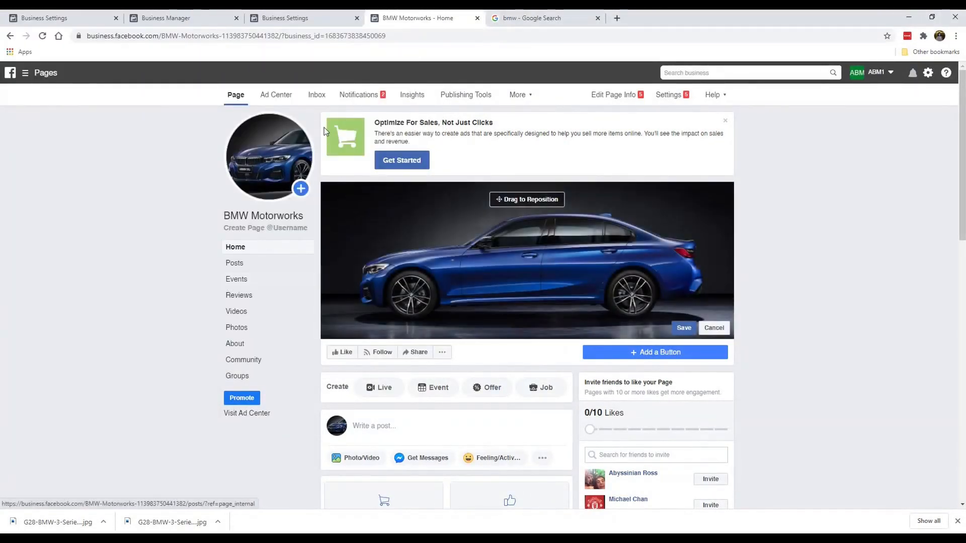
pyautogui.moveTo(502, 251); pyautogui.dragTo(473, 246)
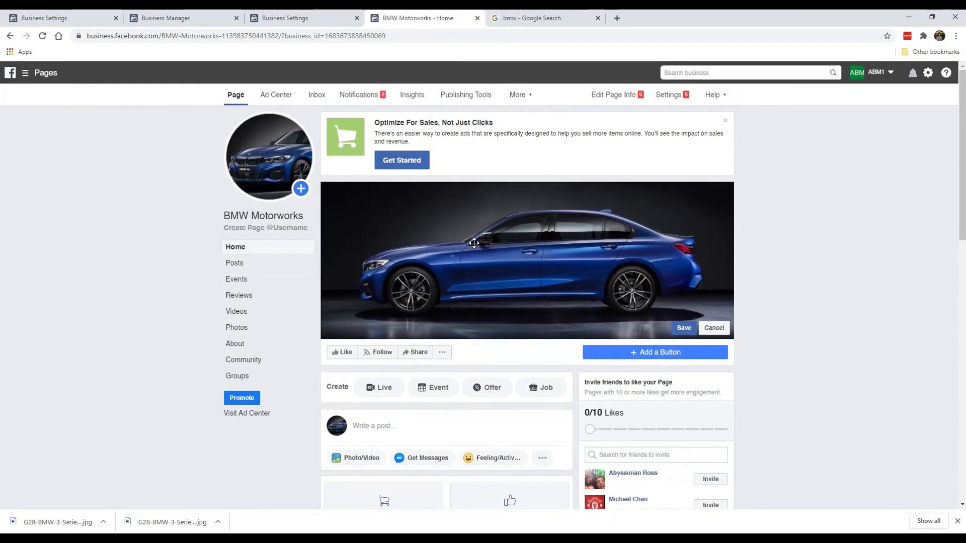
pyautogui.click(683, 328)
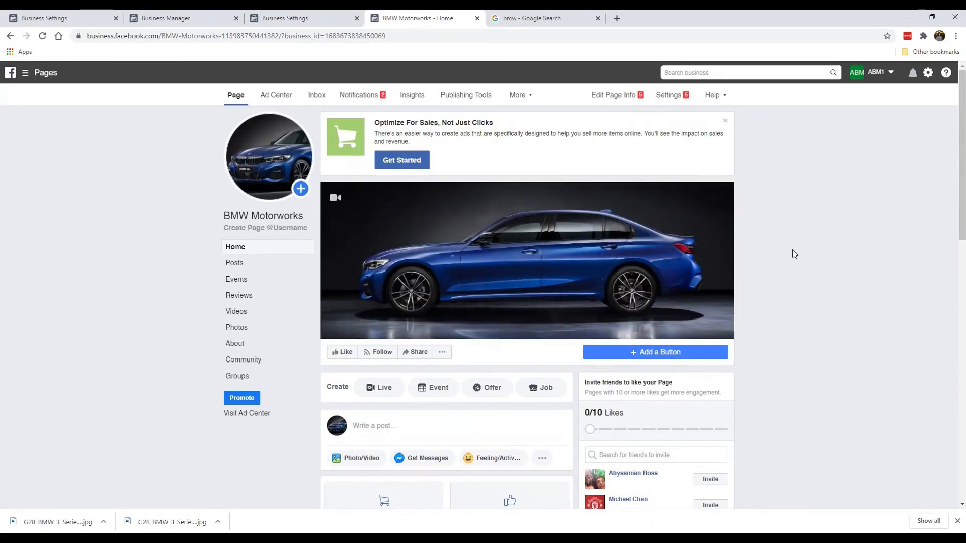
# Step: Close the Optimize For Sales banner at the top of the BMW Motorworks page
pyautogui.click(725, 121)
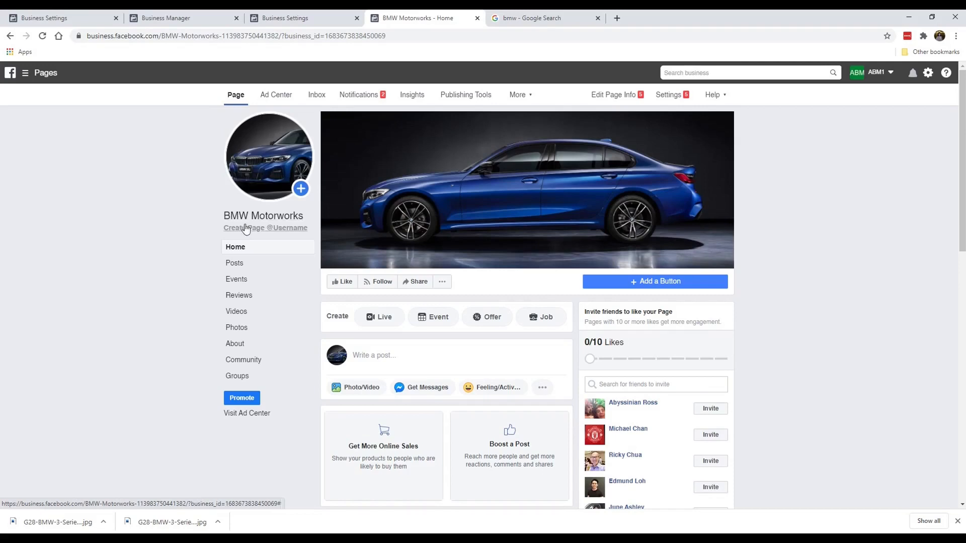
# Step: Try the page username 'bmwmotorworkspage', then close the bmw Google search tab
pyautogui.click(281, 229)
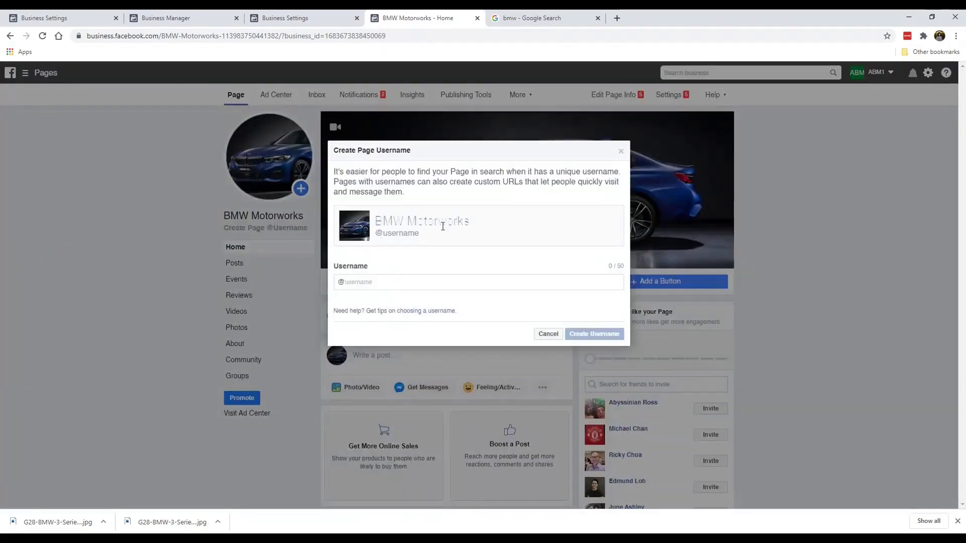
pyautogui.write('bmwmotor')
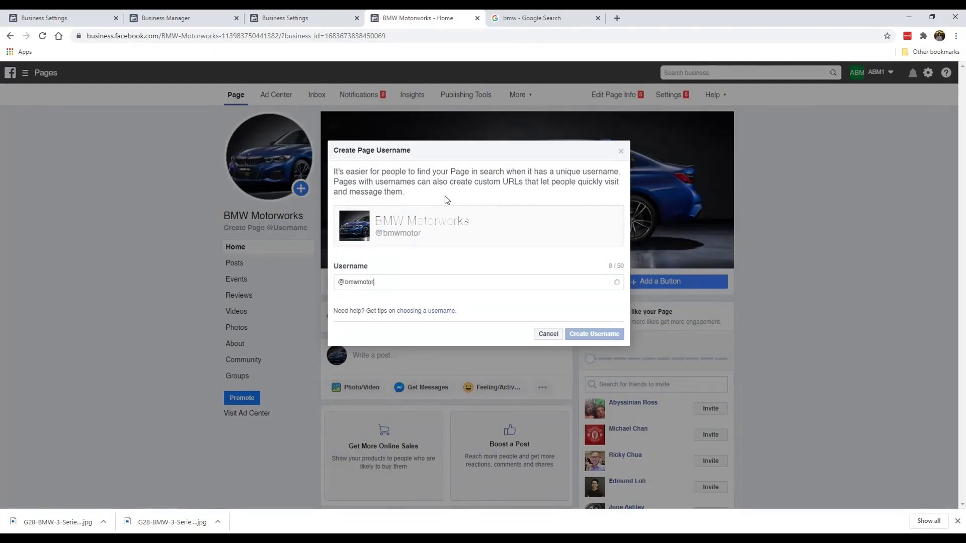
pyautogui.write('works')
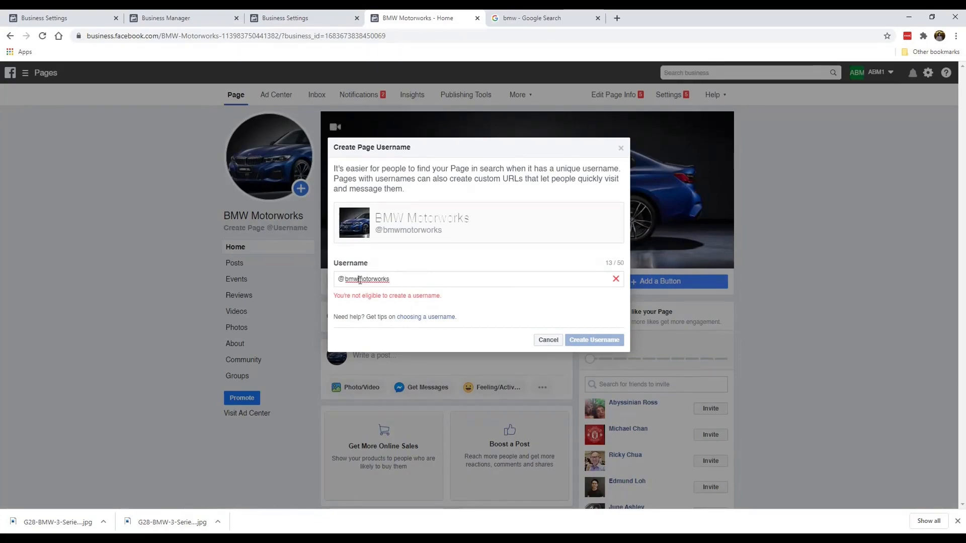
pyautogui.write('.')
pyautogui.click(376, 279)
pyautogui.write('.')
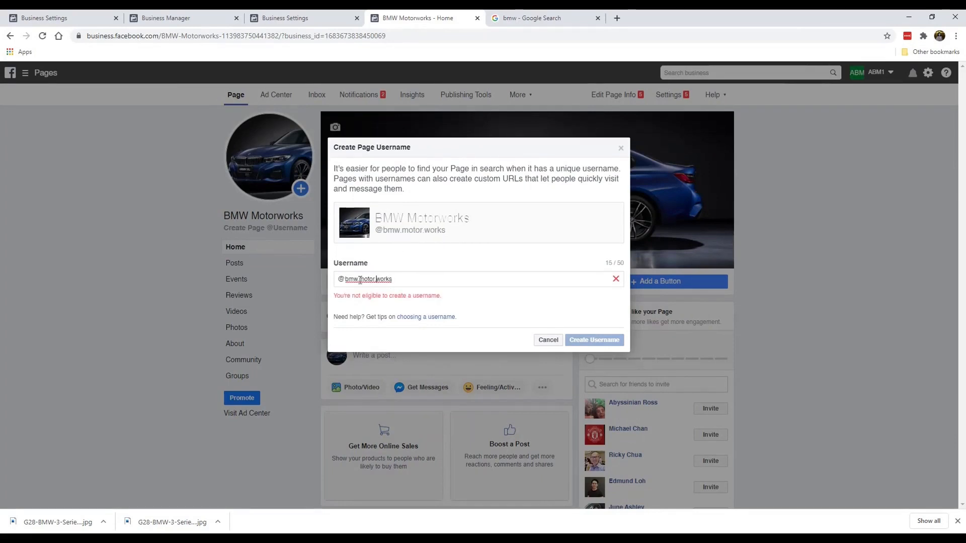
pyautogui.moveTo(358, 280); pyautogui.dragTo(478, 280)
pyautogui.press('BackSpace')
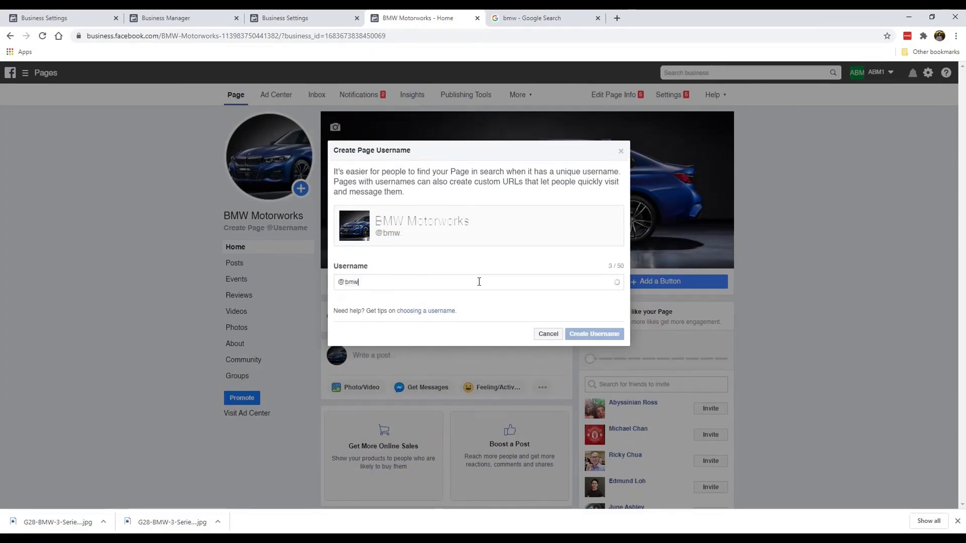
pyautogui.write('motorwo')
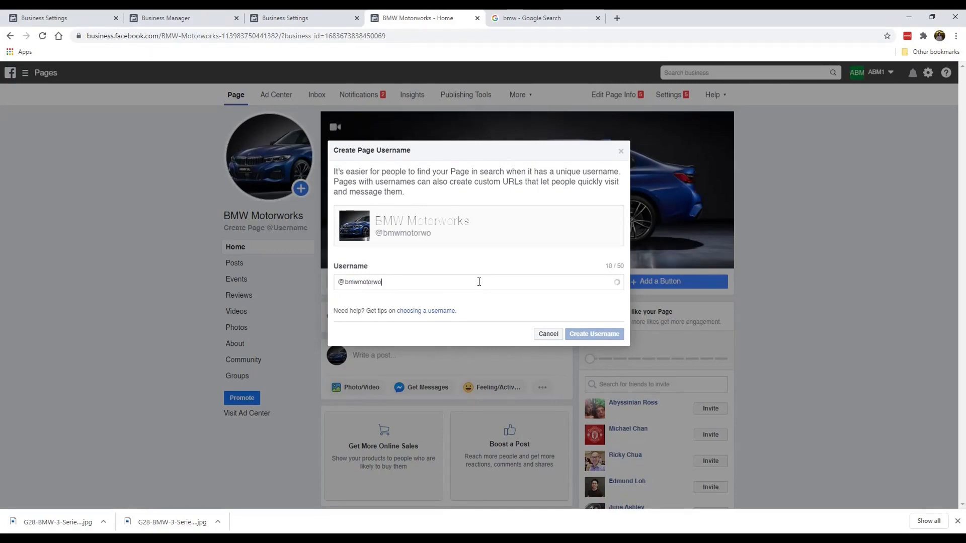
pyautogui.write('rkspage')
pyautogui.press('Return')
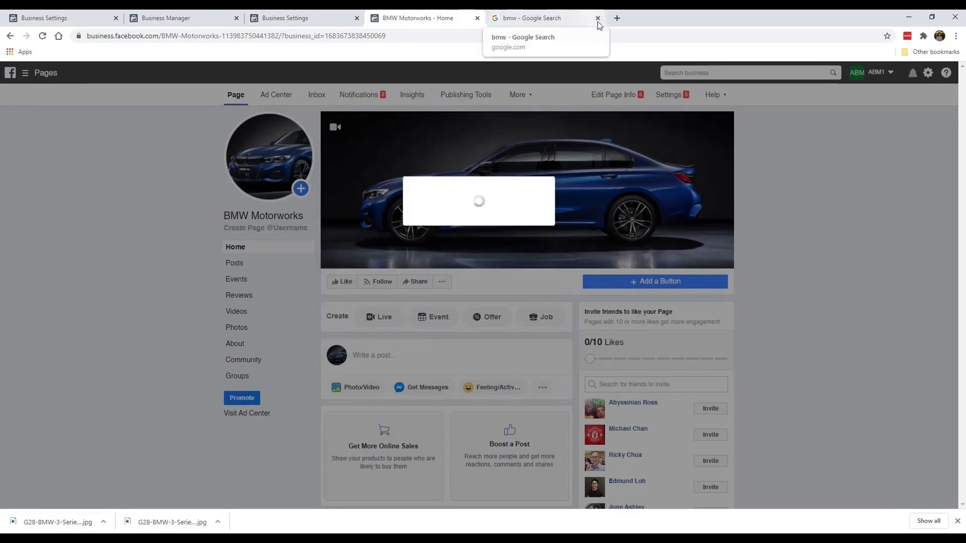
pyautogui.click(598, 19)
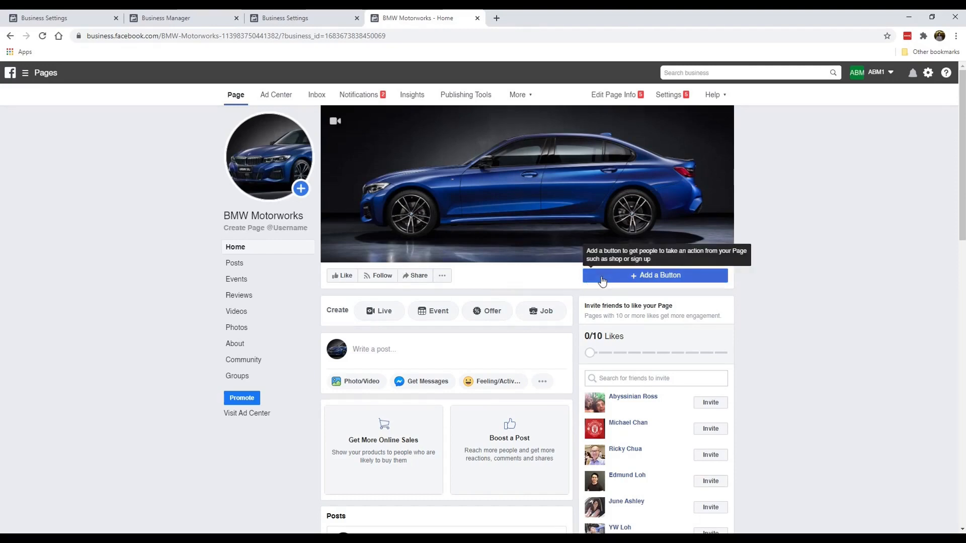
# Step: Add a Send Message button, under Contact you, that opens Messenger
pyautogui.click(640, 278)
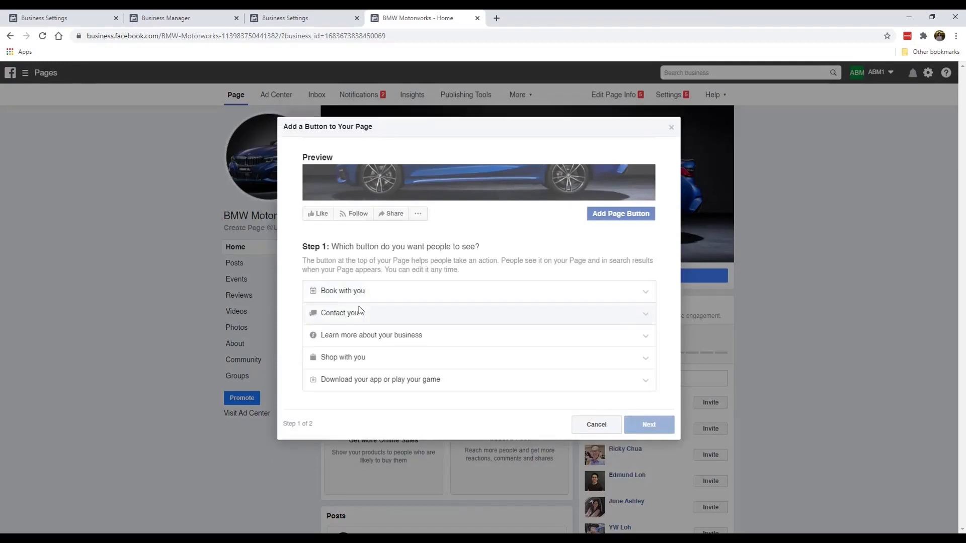
pyautogui.click(380, 314)
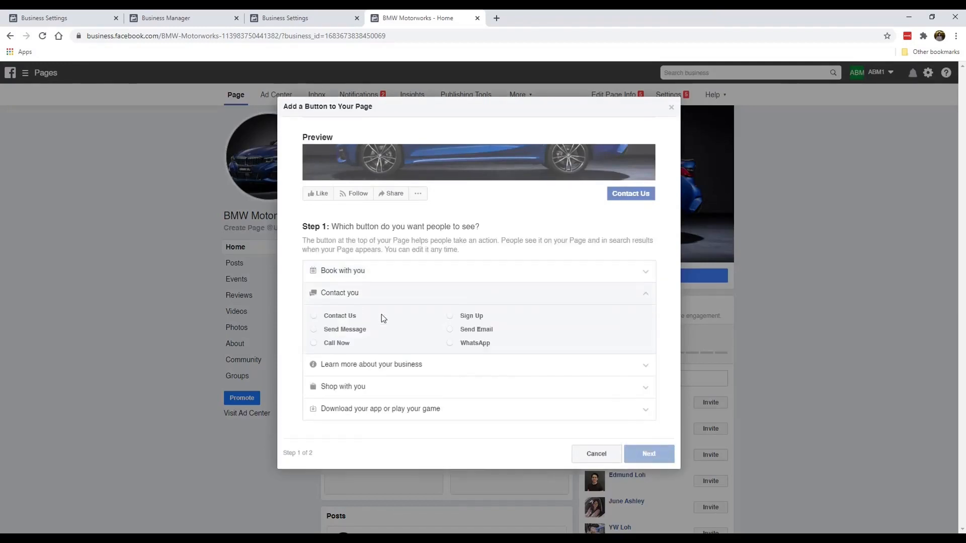
pyautogui.click(343, 329)
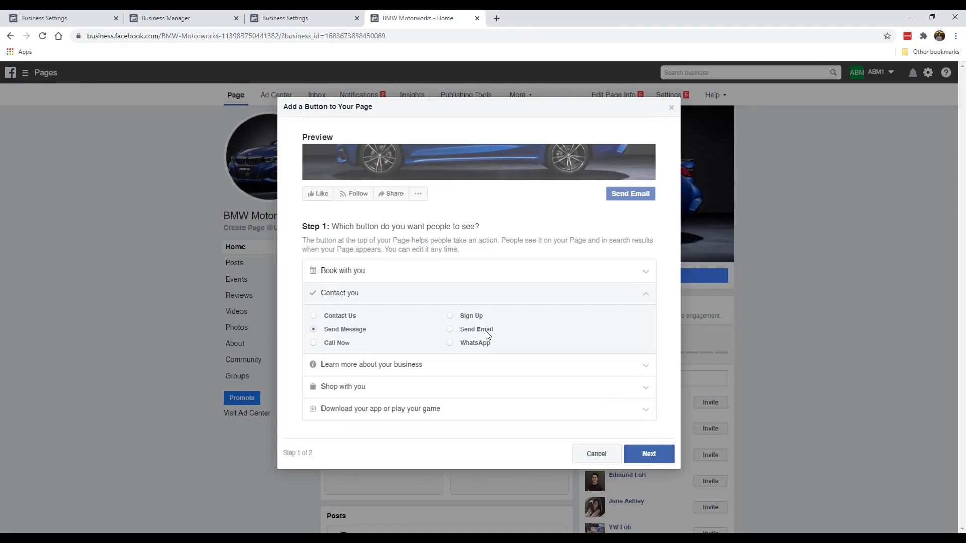
pyautogui.click(649, 453)
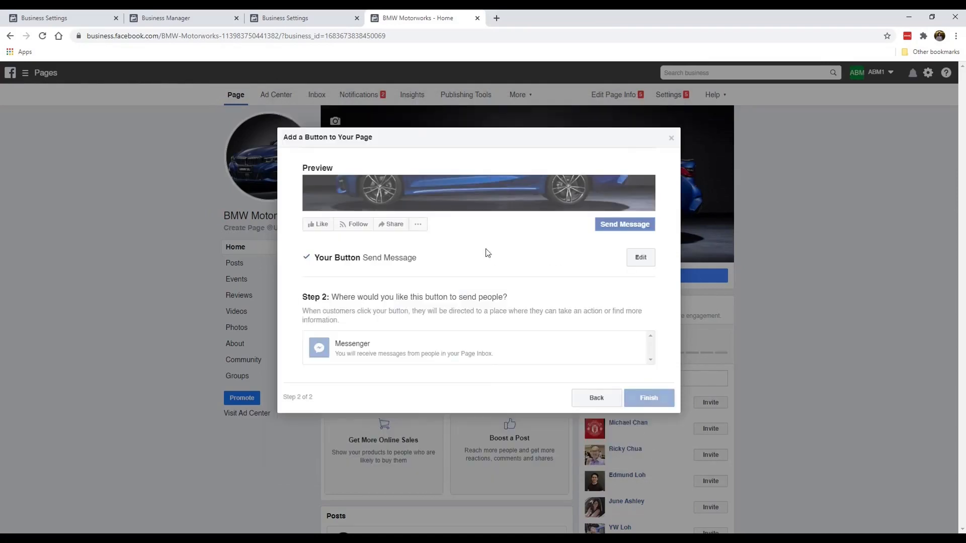
pyautogui.click(428, 347)
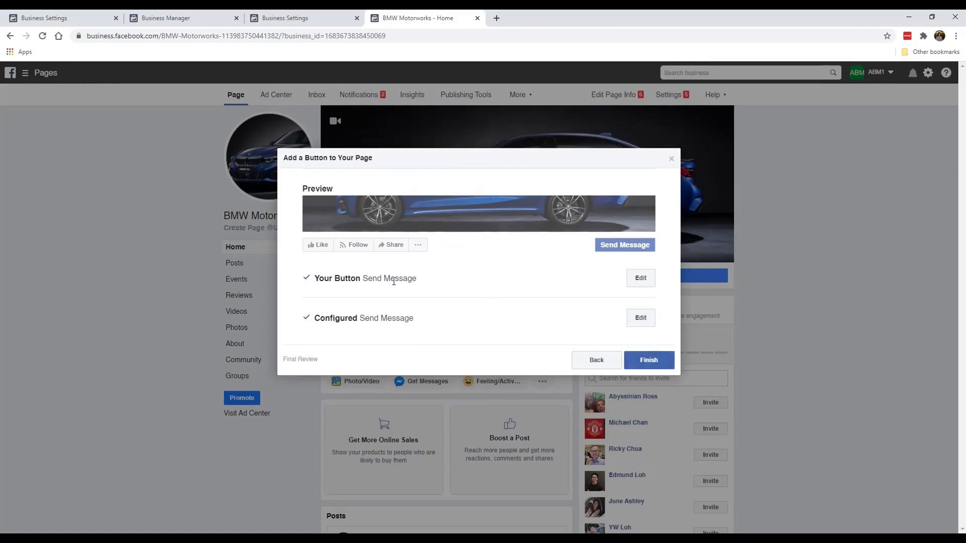
pyautogui.click(667, 363)
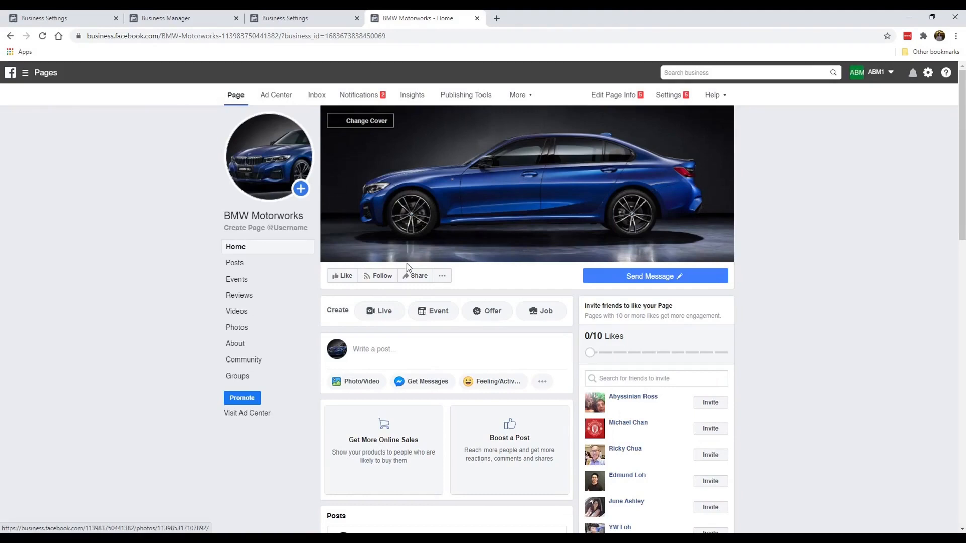
# Step: Like the BMW Motorworks page with the Like button under the cover photo
pyautogui.scroll(-2, 208, 308)
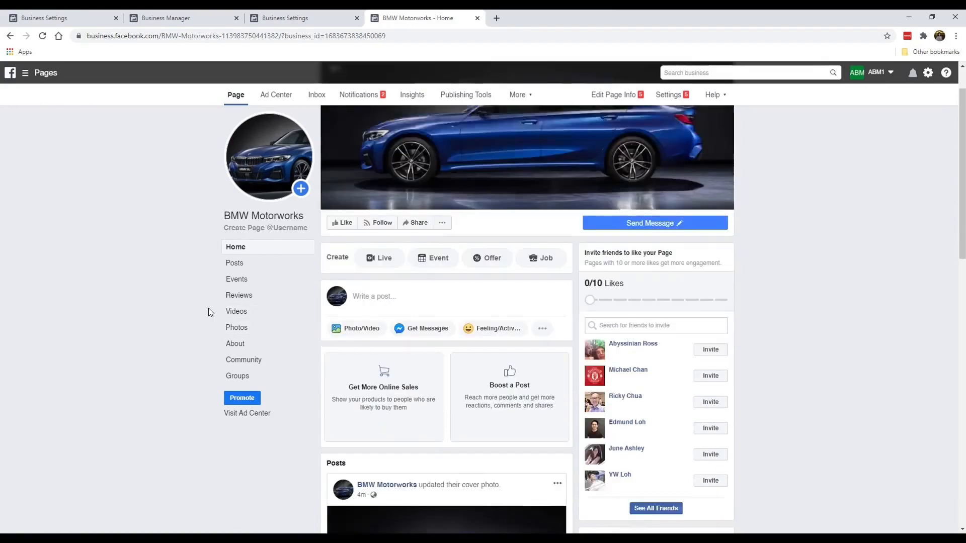
pyautogui.scroll(2, 208, 307)
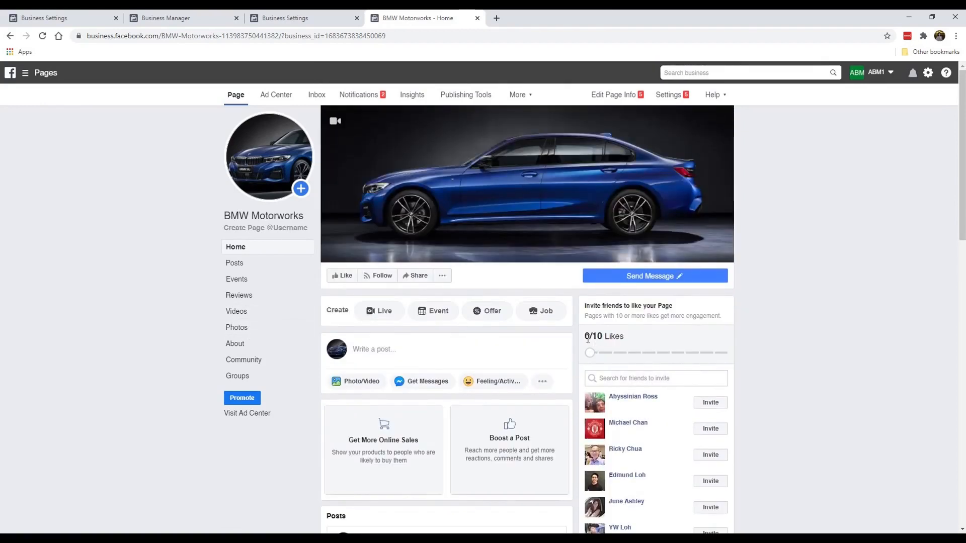
pyautogui.click(336, 281)
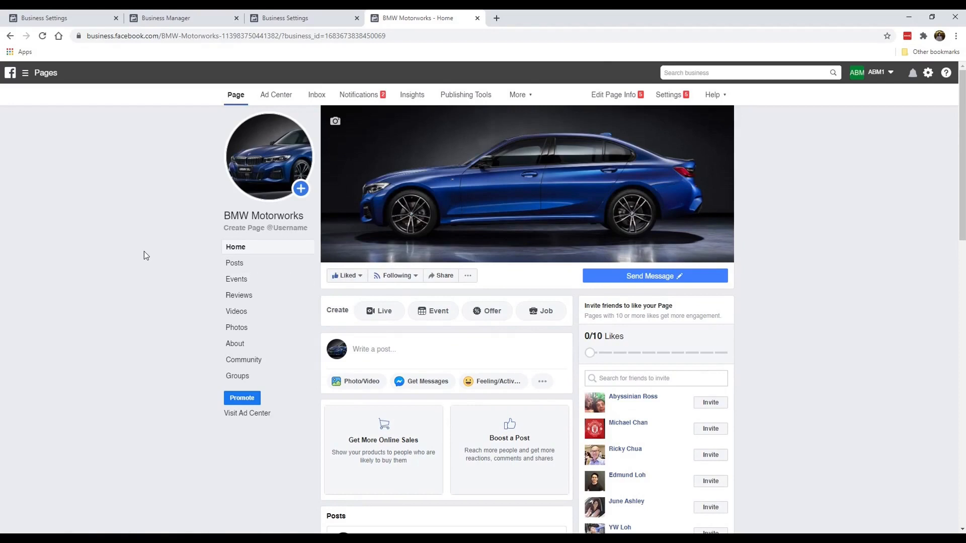